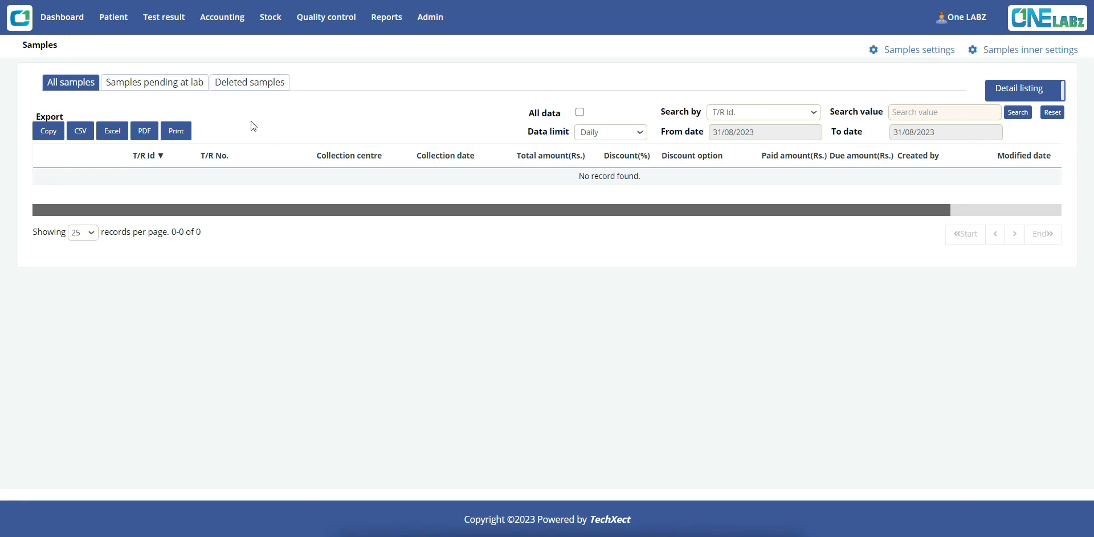
Open the patient registration form
{"action": "left_click", "coordinate": [113, 17]}
{"action": "left_click", "coordinate": [117, 42]}
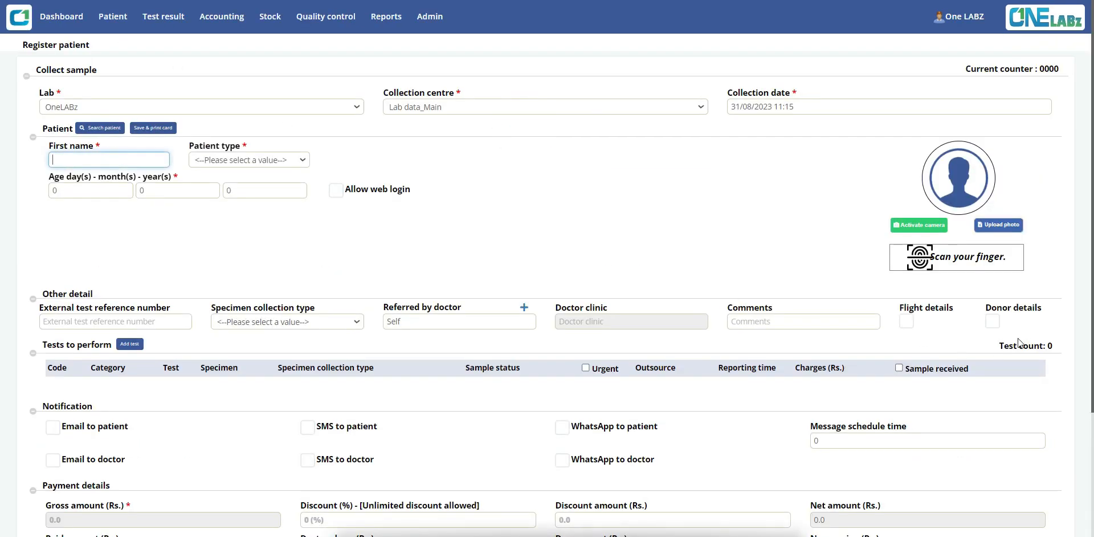
Display the donor details section and reload the registration form
{"action": "left_click", "coordinate": [991, 322]}
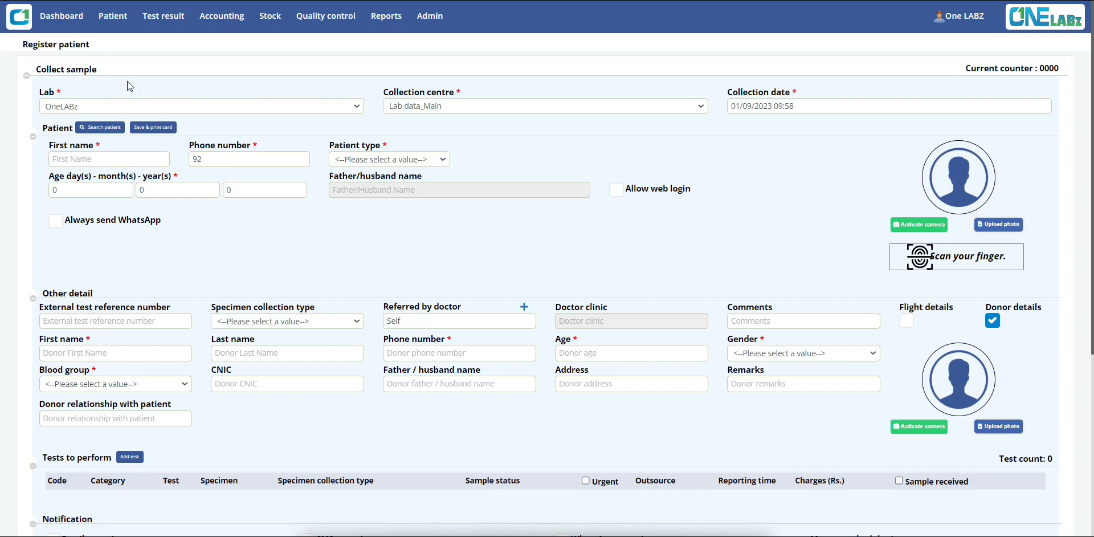
{"action": "key", "text": "F5"}
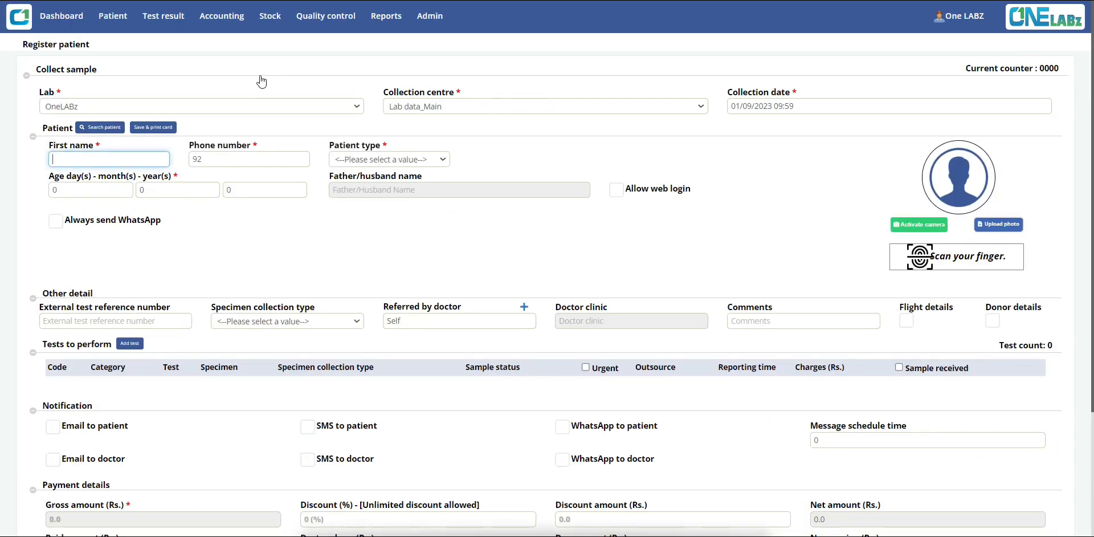
Open the existing doctor's record from the doctors list in Lab settings
{"action": "left_click", "coordinate": [430, 16]}
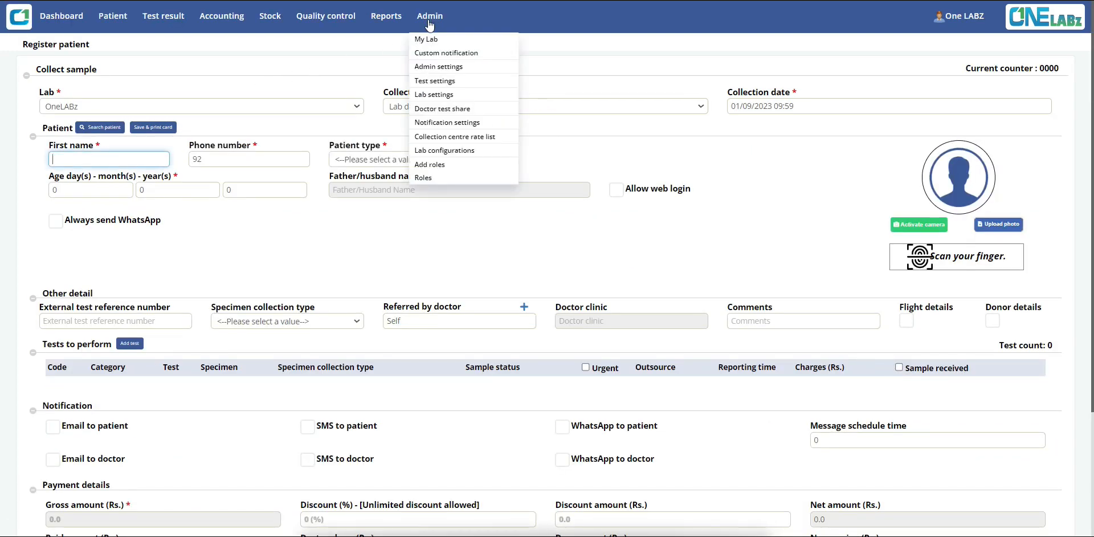
{"action": "left_click", "coordinate": [435, 97]}
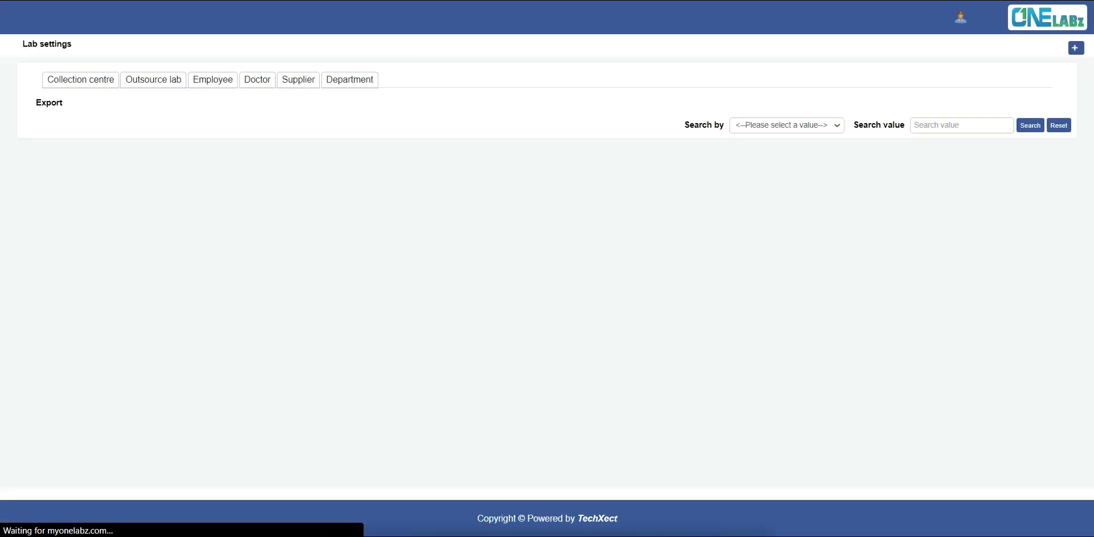
{"action": "left_click", "coordinate": [266, 78]}
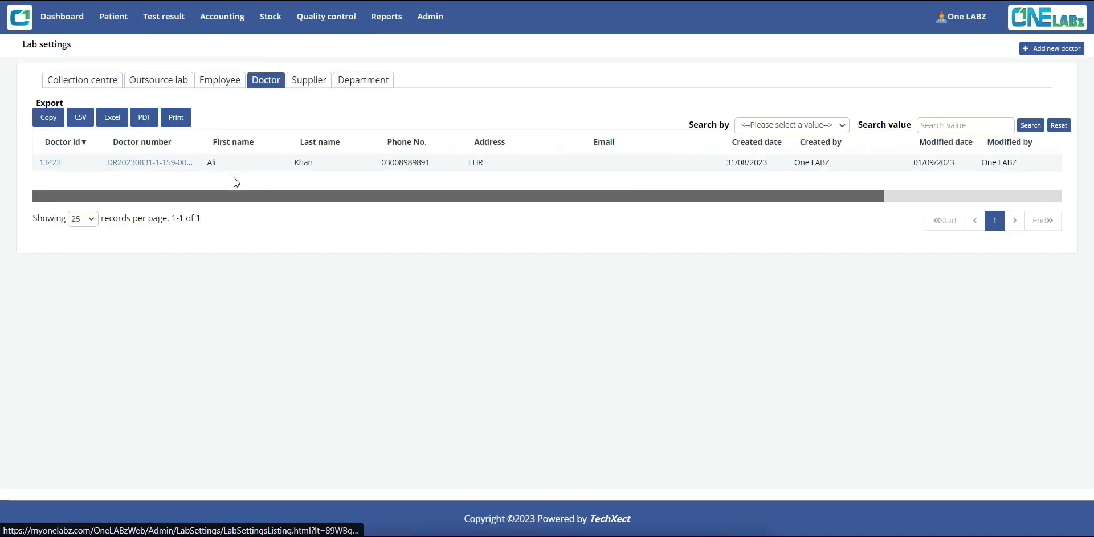
{"action": "left_click", "coordinate": [158, 164]}
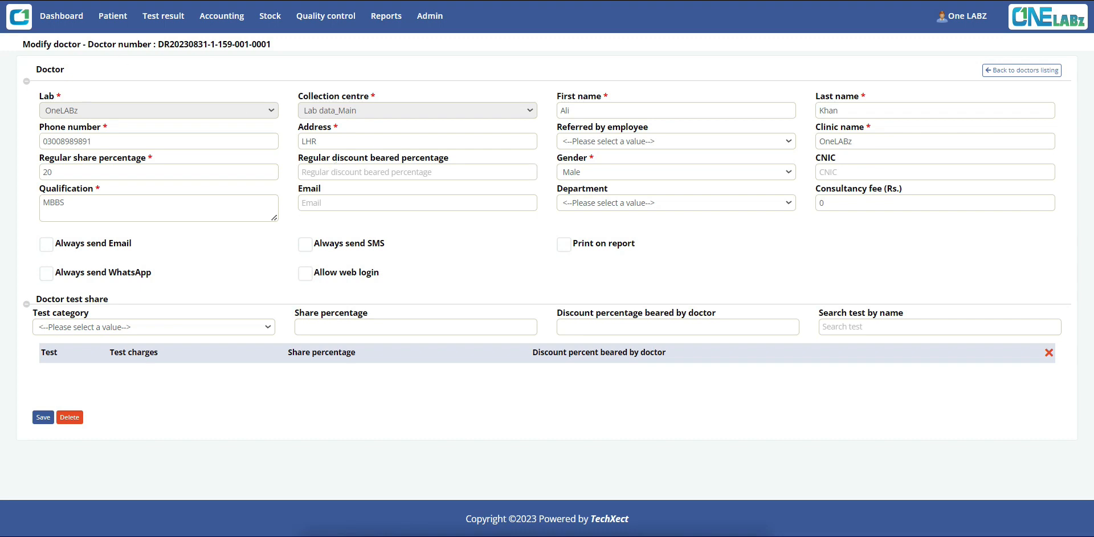
Return to the registration tab and set the patient type to Male
{"action": "key", "text": "ctrl+Tab"}
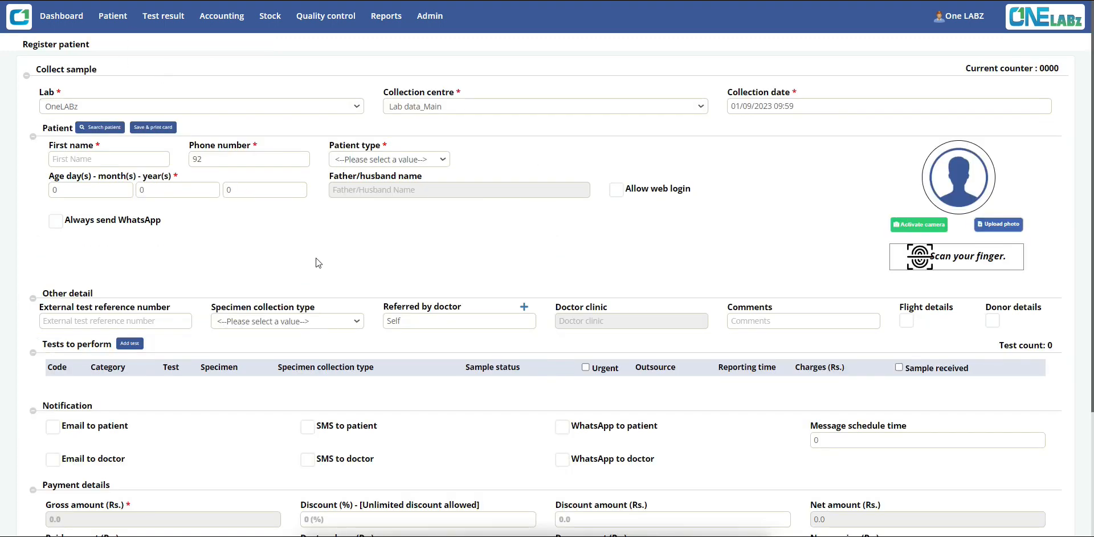
{"action": "scroll", "coordinate": [317, 258], "scroll_direction": "down", "scroll_amount": 1}
{"action": "scroll", "coordinate": [318, 262], "scroll_direction": "up", "scroll_amount": 1}
{"action": "left_click", "coordinate": [371, 159]}
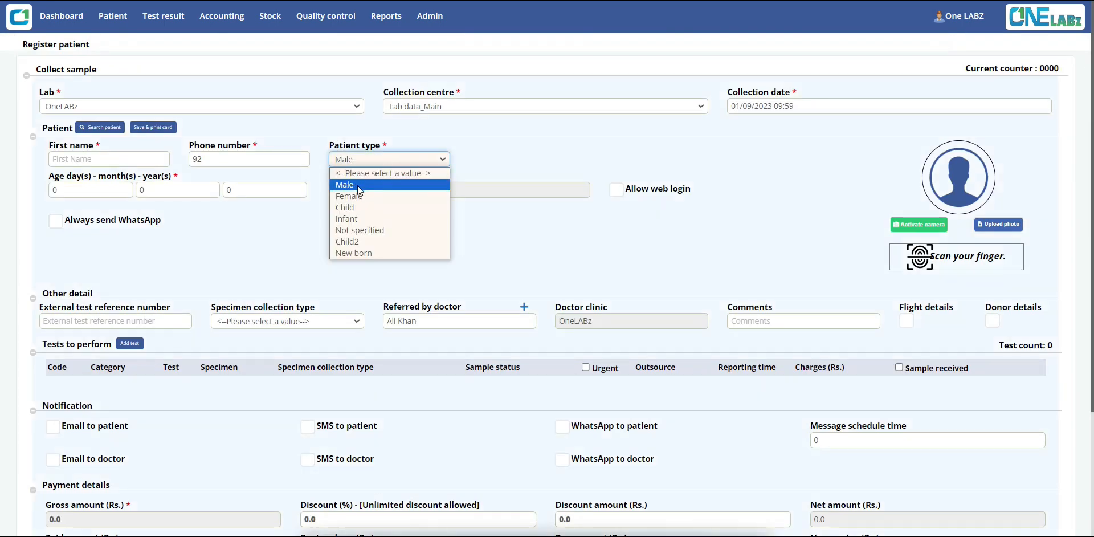
{"action": "left_click", "coordinate": [351, 187]}
Add a test row and select CBC For (Dengue) by searching for cbc
{"action": "left_click", "coordinate": [426, 321]}
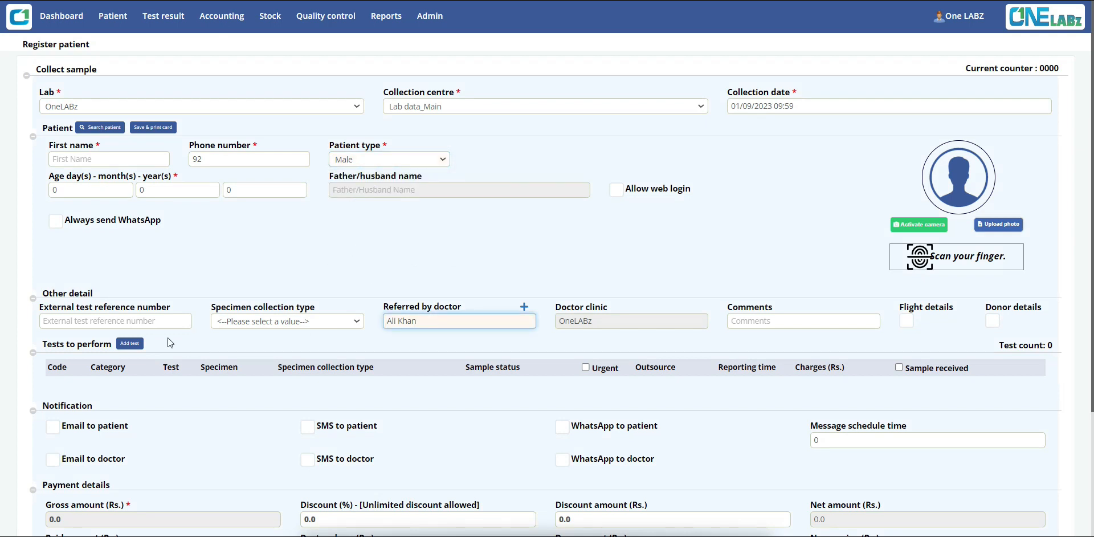
{"action": "left_click", "coordinate": [129, 343]}
{"action": "left_click", "coordinate": [263, 399]}
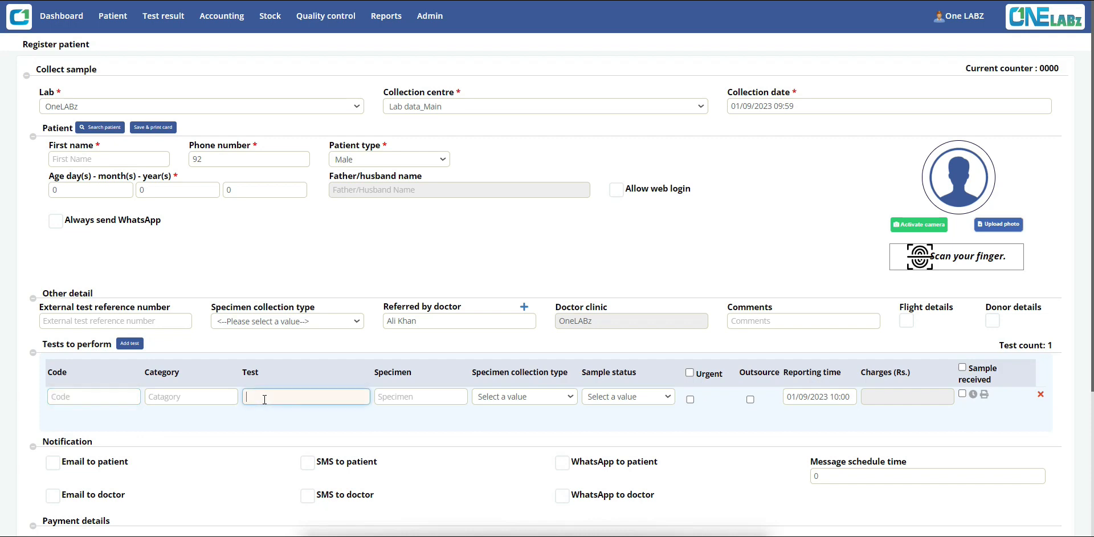
{"action": "type", "text": "cbc"}
{"action": "key", "text": "Down"}
{"action": "key", "text": "Down"}
{"action": "key", "text": "Return"}
Set the payment discount to 20%
{"action": "scroll", "coordinate": [264, 399], "scroll_direction": "down", "scroll_amount": 4}
{"action": "left_click", "coordinate": [354, 356]}
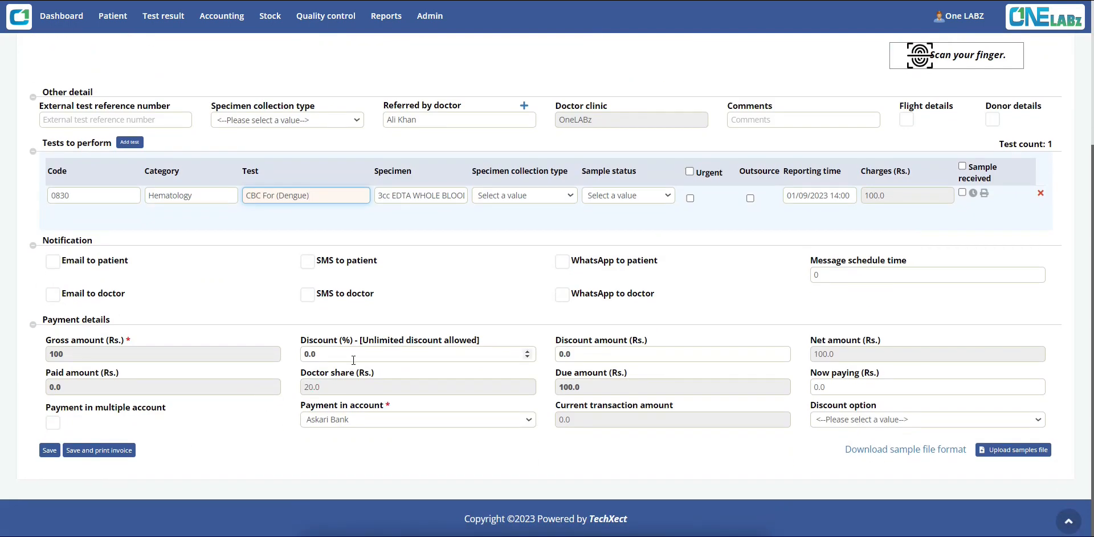
{"action": "key", "text": "BackSpace"}
{"action": "key", "text": "BackSpace"}
{"action": "key", "text": "BackSpace"}
{"action": "type", "text": "20"}
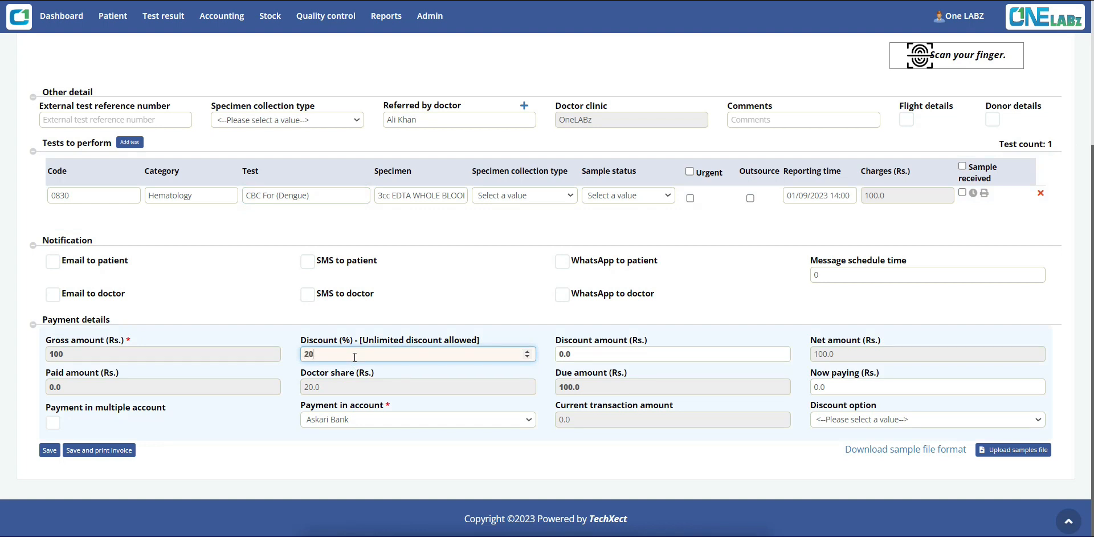
{"action": "left_click", "coordinate": [511, 314]}
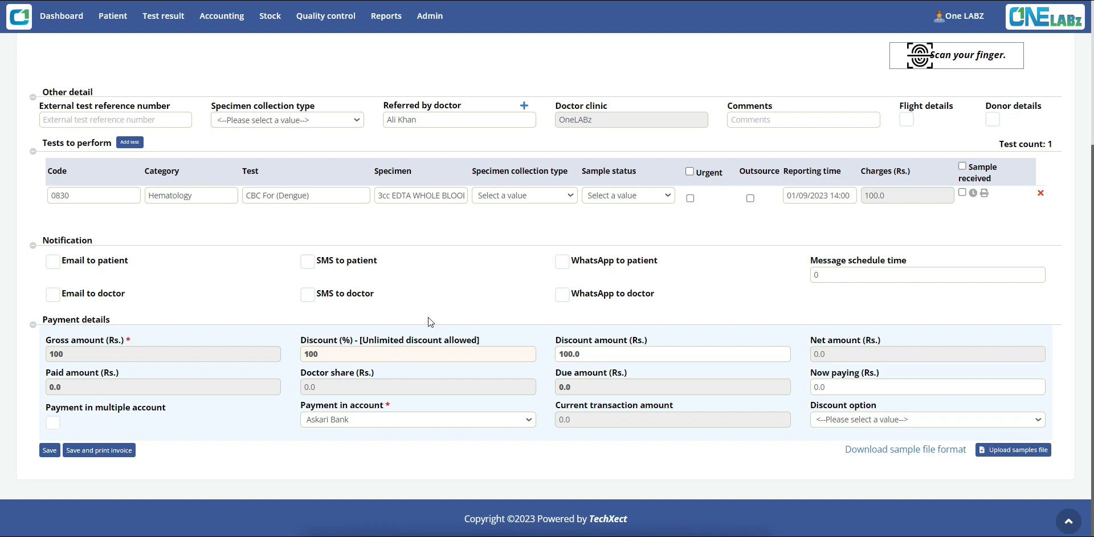
In Lab settings, set the doctor's regular discount beared percentage to 50 and save the doctor
{"action": "scroll", "coordinate": [429, 317], "scroll_direction": "up", "scroll_amount": 4}
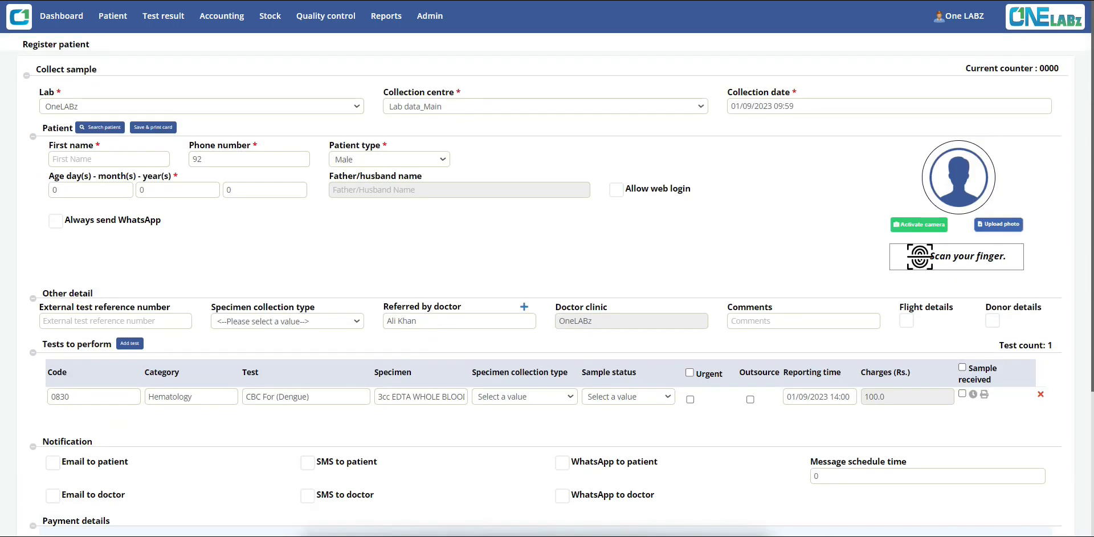
{"action": "left_click", "coordinate": [430, 16]}
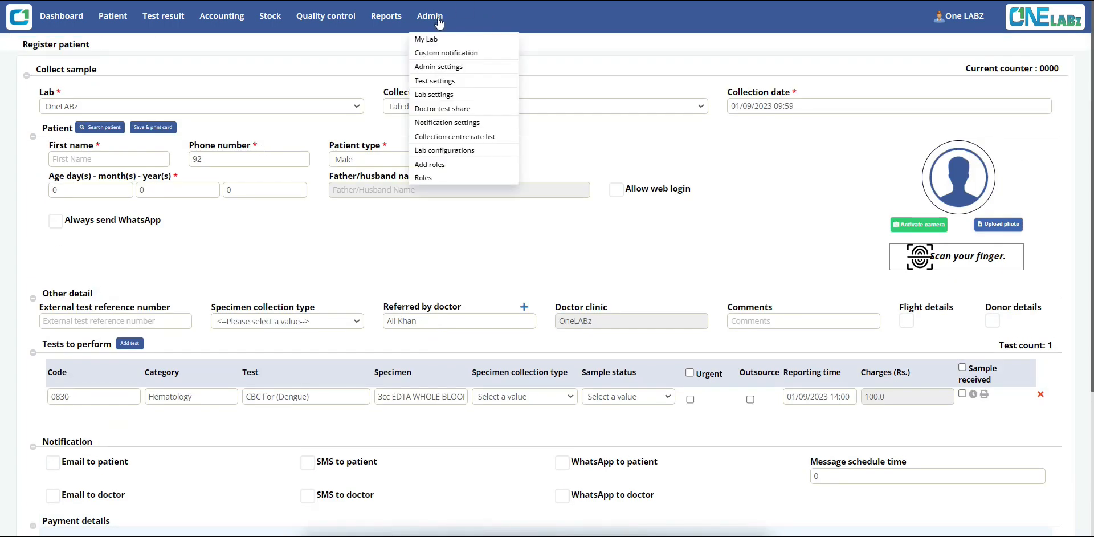
{"action": "left_click", "coordinate": [439, 96]}
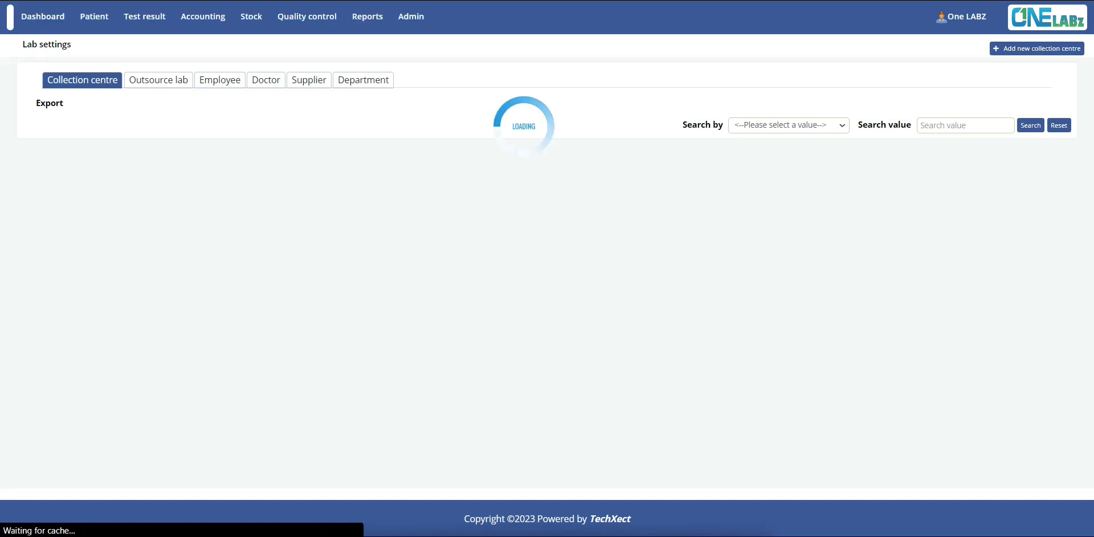
{"action": "left_click", "coordinate": [268, 84]}
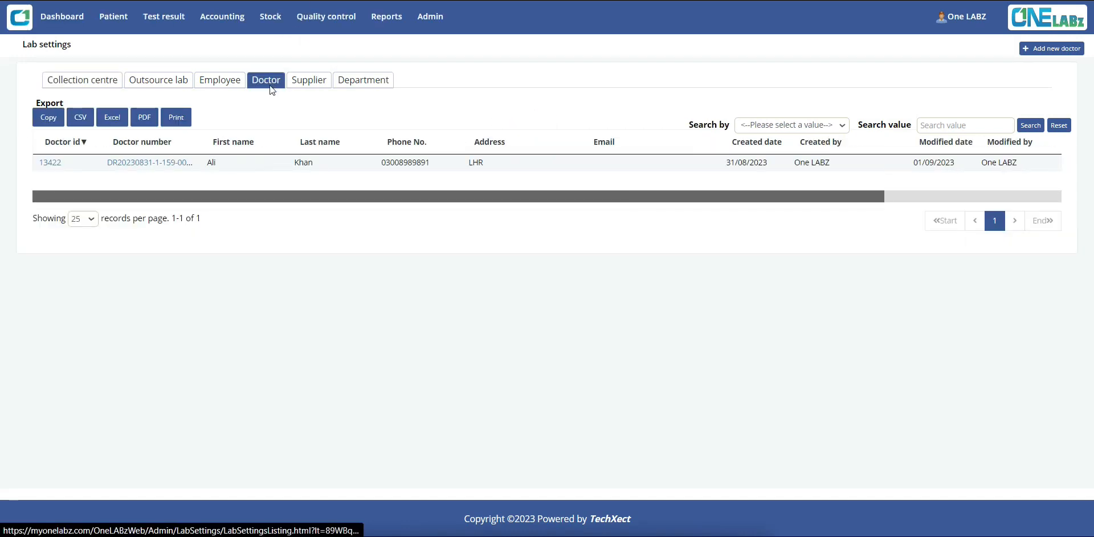
{"action": "left_click", "coordinate": [164, 166]}
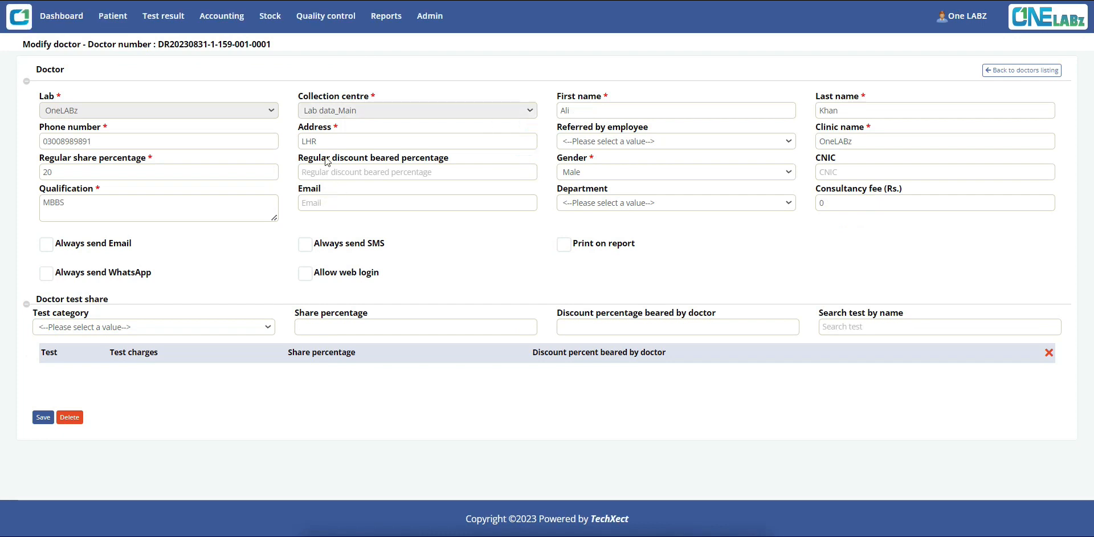
{"action": "left_click", "coordinate": [319, 170]}
{"action": "type", "text": "50"}
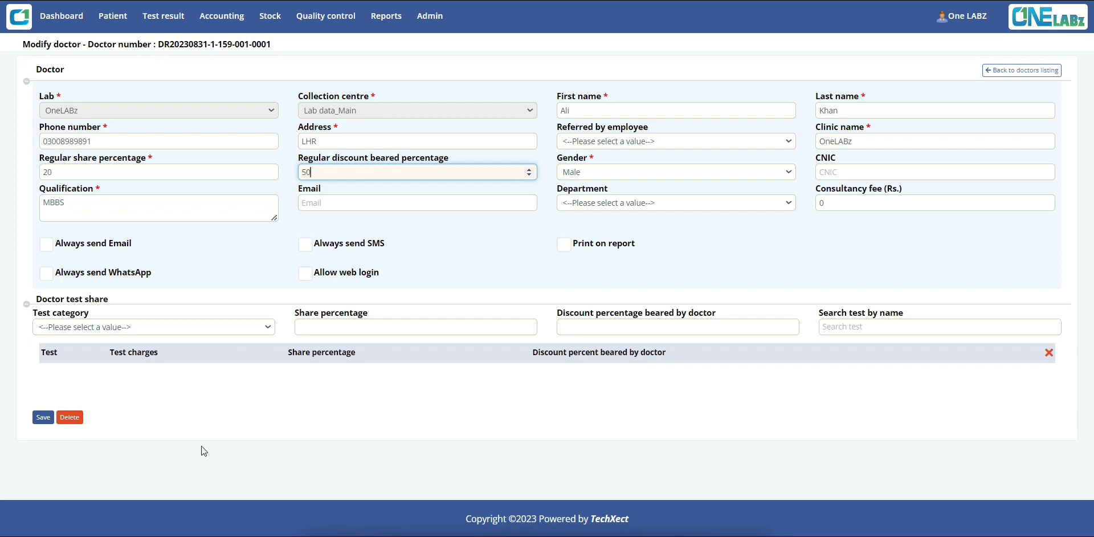
{"action": "left_click", "coordinate": [42, 417]}
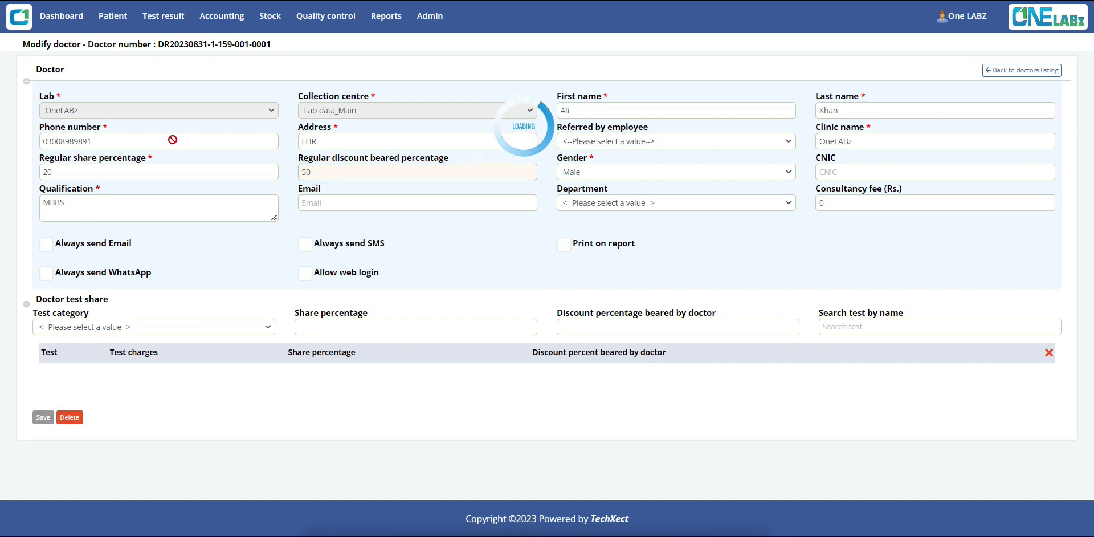
Open a new patient registration with patient type Male and the existing doctor as referring doctor
{"action": "mouse_move", "coordinate": [113, 16]}
{"action": "left_click", "coordinate": [122, 39]}
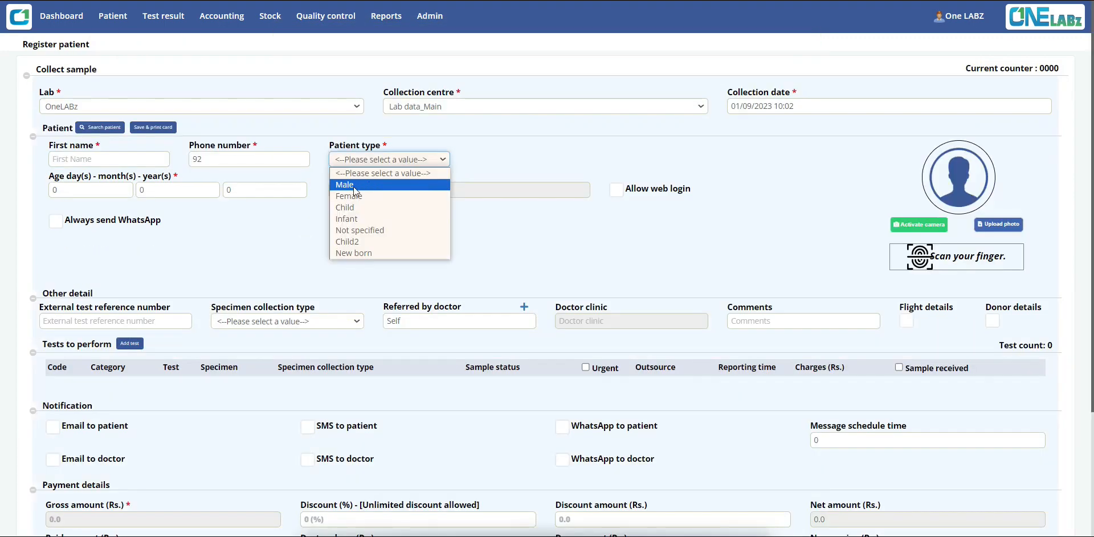
{"action": "left_click", "coordinate": [356, 185]}
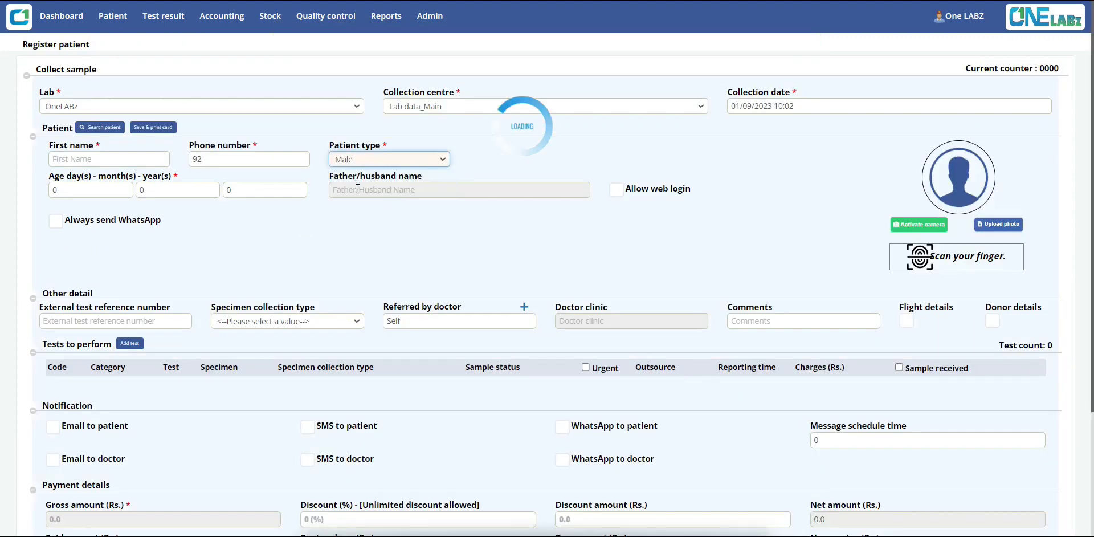
{"action": "left_click", "coordinate": [385, 323]}
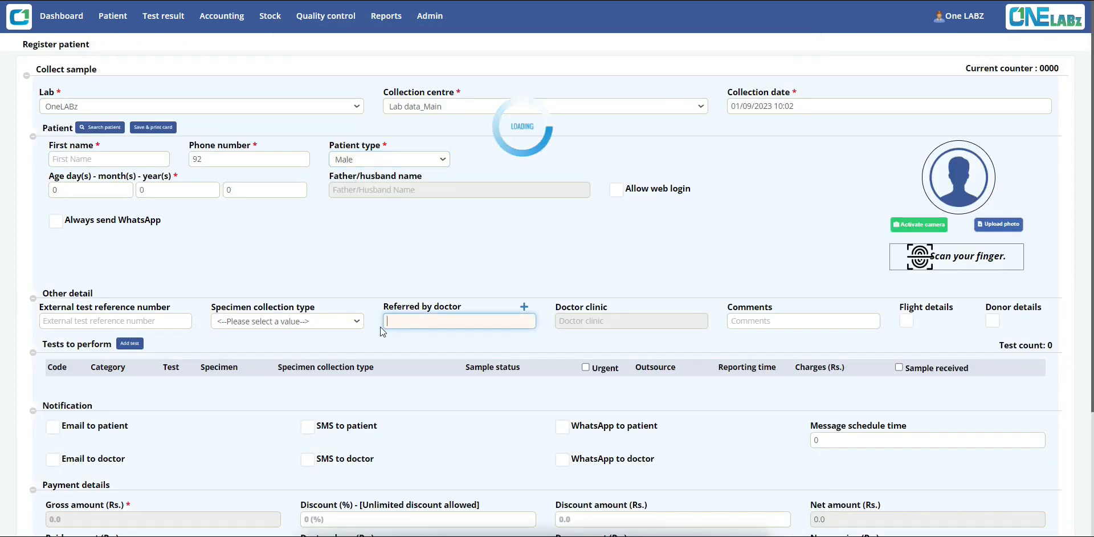
{"action": "key", "text": "Down"}
{"action": "key", "text": "Return"}
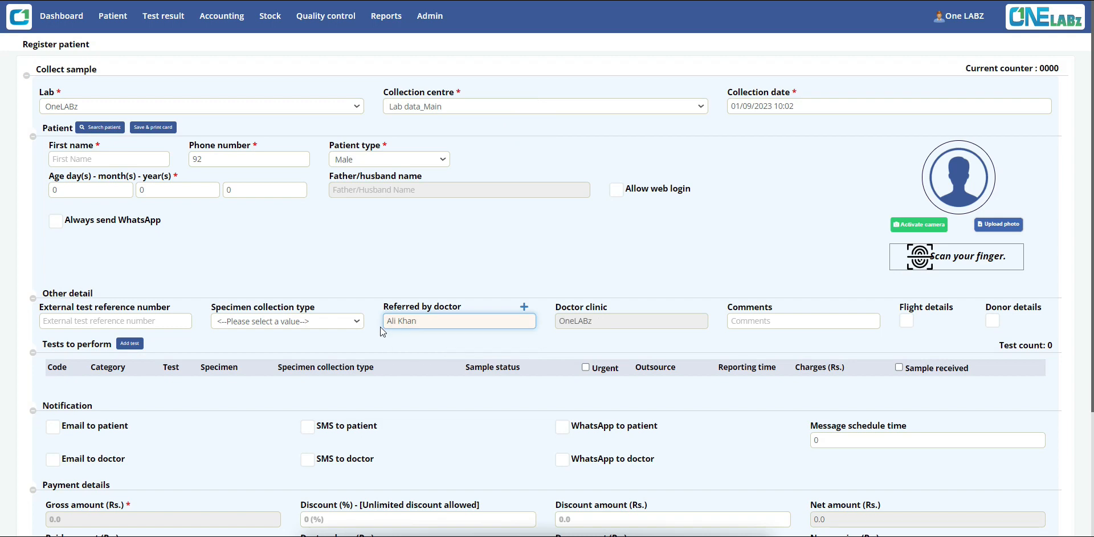
Add a test and select CBC For (Dengue) by searching for CBC
{"action": "left_click", "coordinate": [130, 343]}
{"action": "left_click", "coordinate": [257, 395]}
{"action": "type", "text": "CBC"}
{"action": "key", "text": "Down"}
{"action": "key", "text": "Down"}
{"action": "key", "text": "Return"}
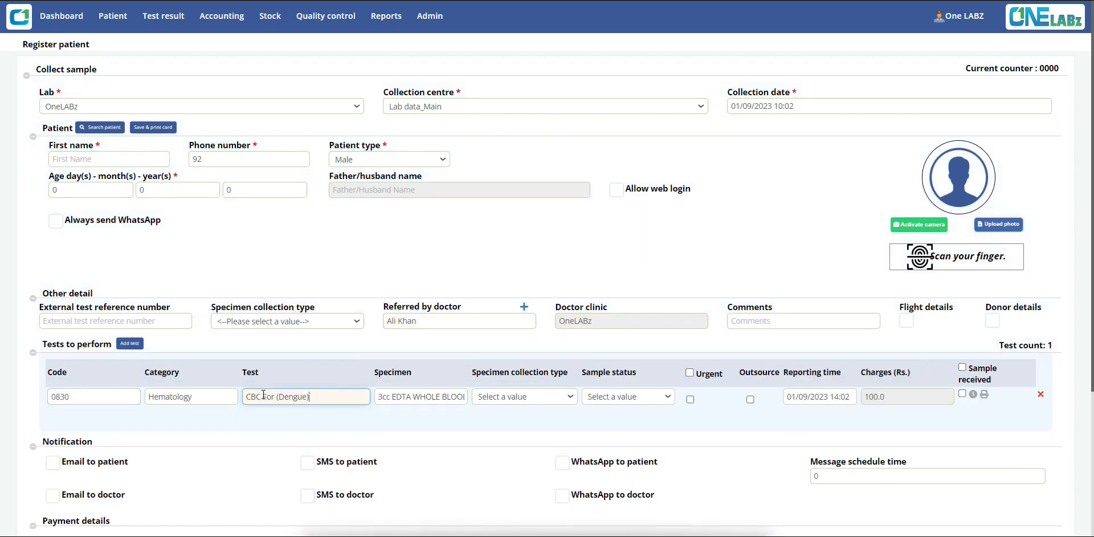
Set the payment discount to 20%
{"action": "scroll", "coordinate": [263, 394], "scroll_direction": "down", "scroll_amount": 4}
{"action": "left_click", "coordinate": [328, 355]}
{"action": "type", "text": "20"}
{"action": "left_click", "coordinate": [471, 320]}
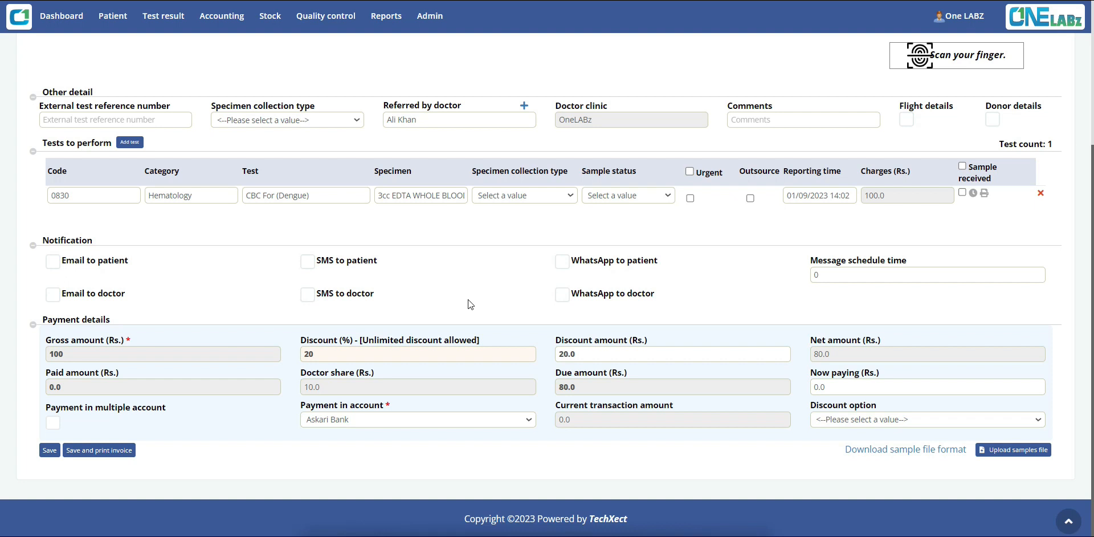
Change the payment discount to 40%
{"action": "left_click", "coordinate": [335, 352]}
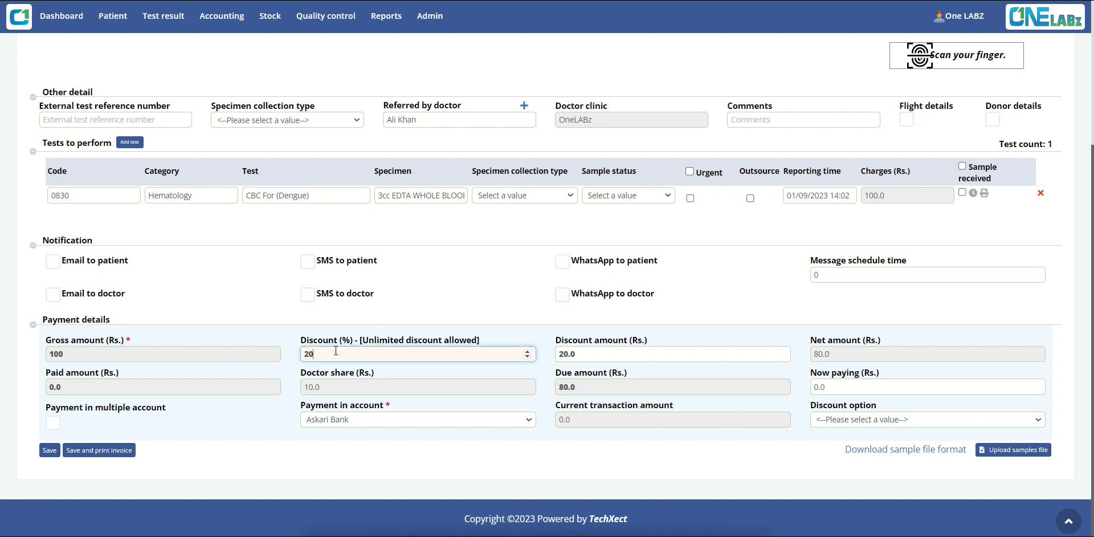
{"action": "key", "text": "BackSpace"}
{"action": "key", "text": "BackSpace"}
{"action": "type", "text": "40"}
{"action": "left_click", "coordinate": [498, 309]}
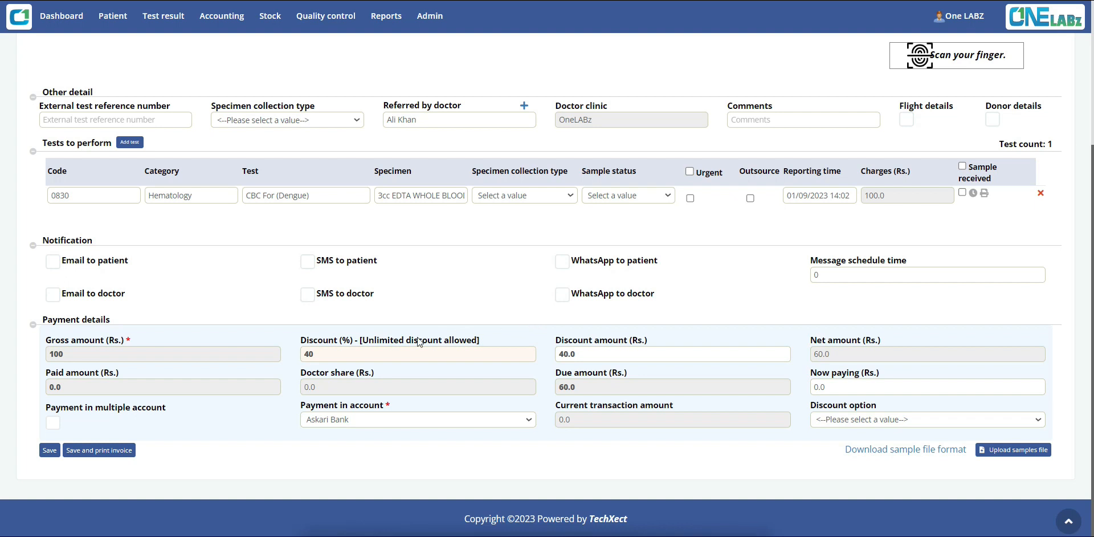
Enter an extra digit 1 in the discount percentage
{"action": "left_click", "coordinate": [346, 352]}
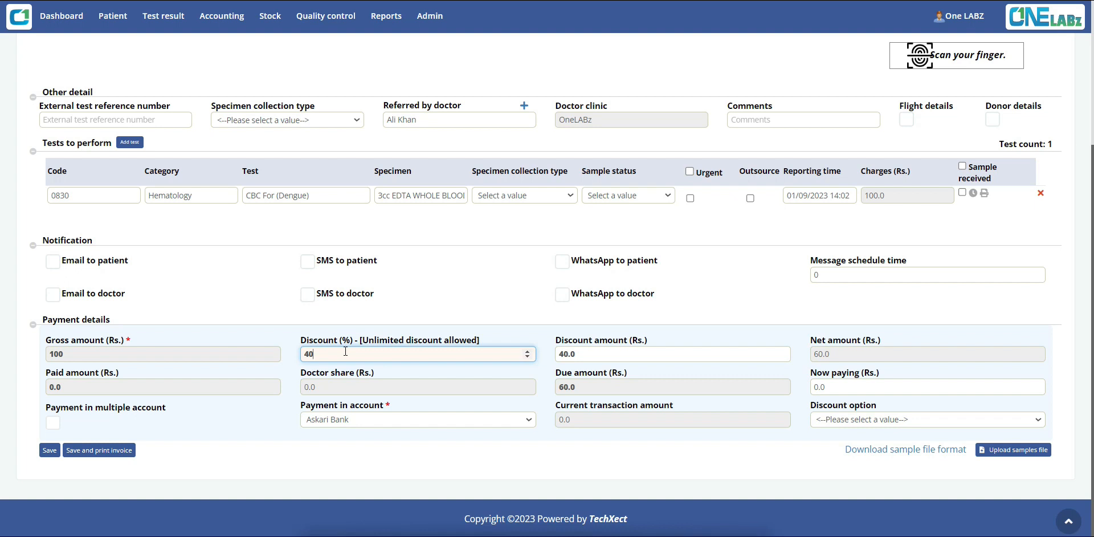
{"action": "type", "text": "1"}
{"action": "left_click", "coordinate": [463, 310]}
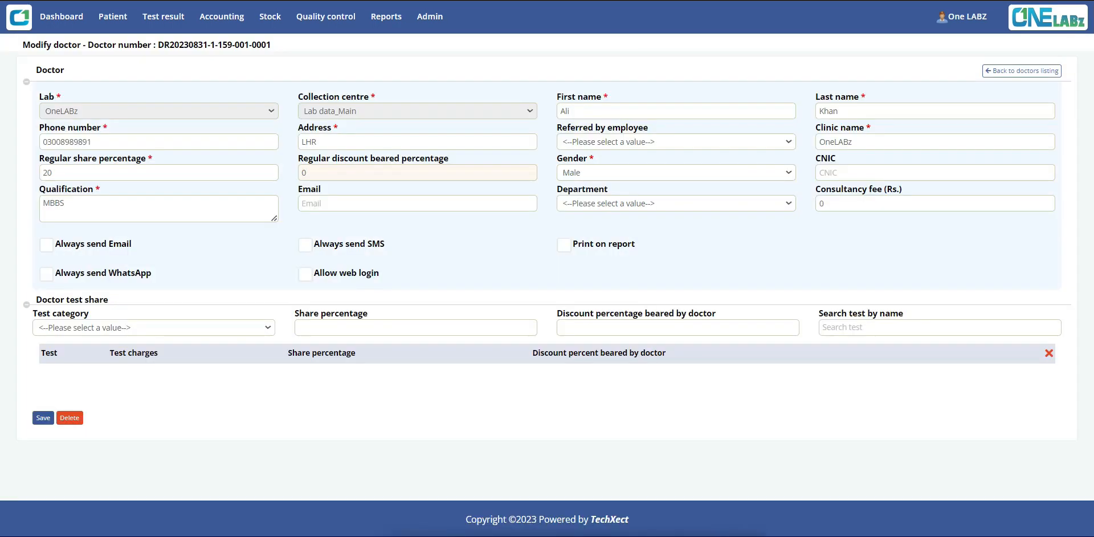
Set the doctor's regular discount beared percentage to 0
{"action": "key", "text": "BackSpace"}
{"action": "left_click", "coordinate": [466, 244]}
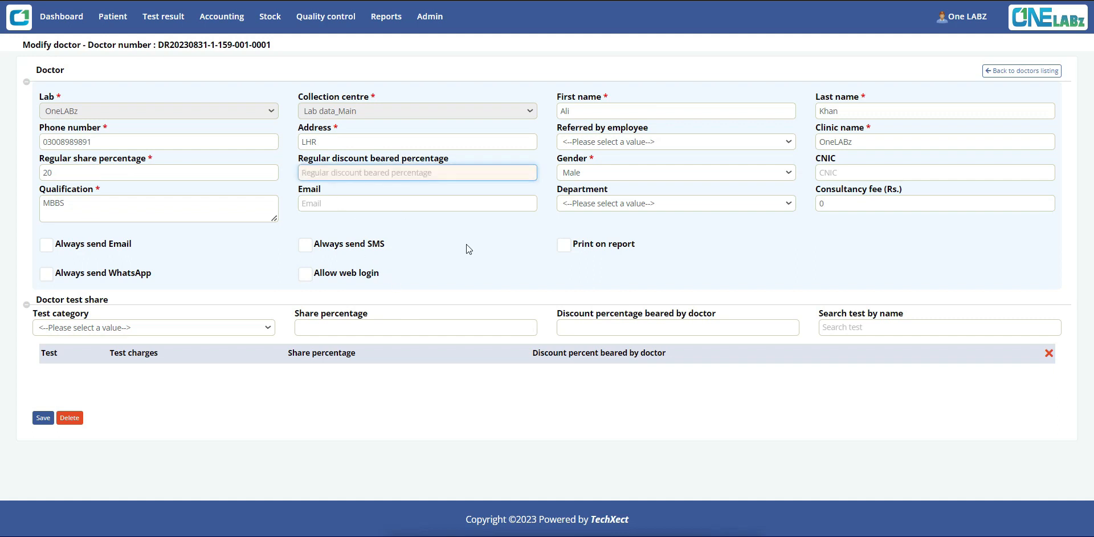
{"action": "left_click", "coordinate": [336, 178]}
{"action": "type", "text": "0"}
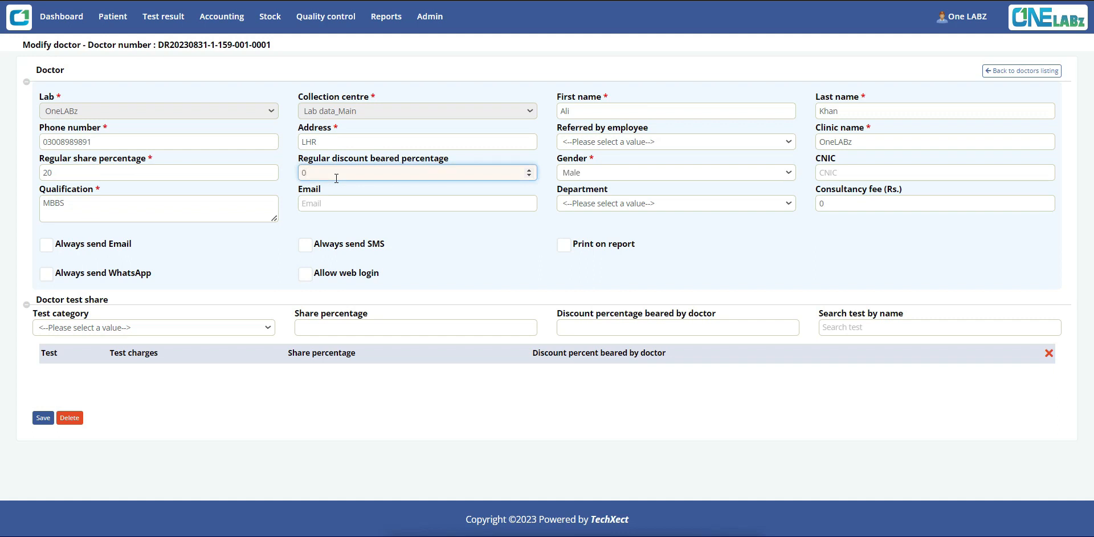